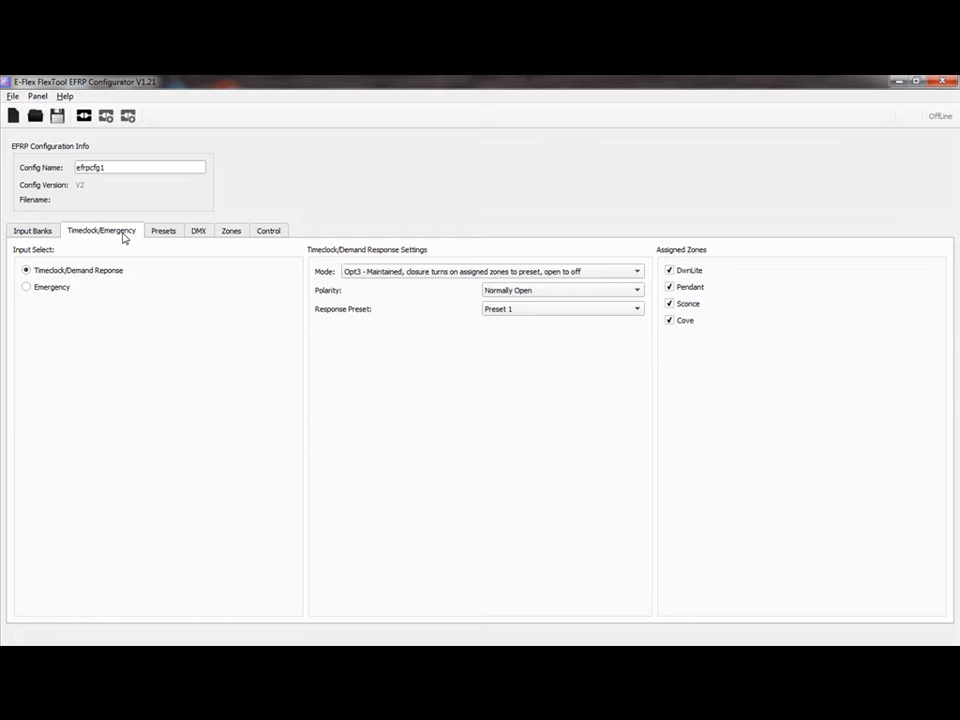
# Try the Emergency input type, return to Timeclock/Demand Response, and keep mode Opt3
pyautogui.click(71, 287)
pyautogui.click(78, 278)
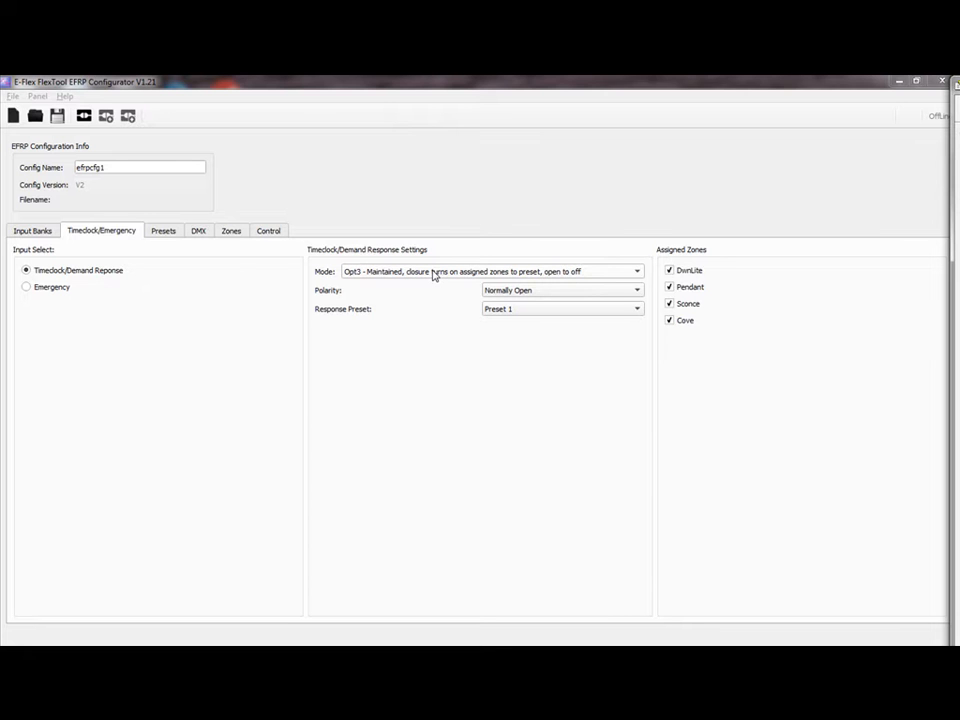
pyautogui.click(435, 276)
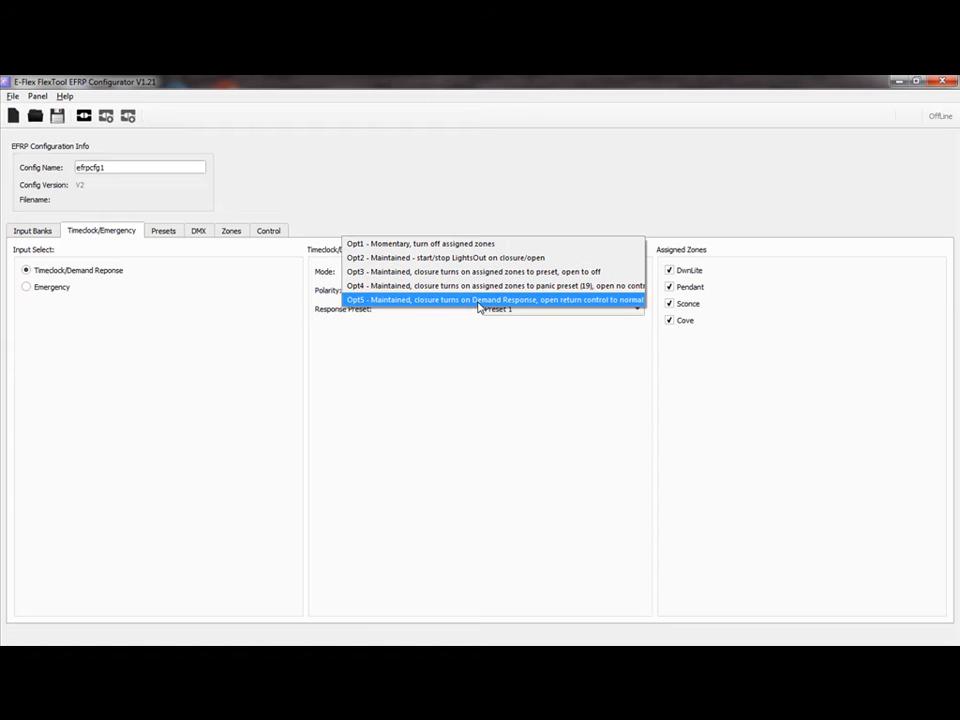
pyautogui.click(452, 372)
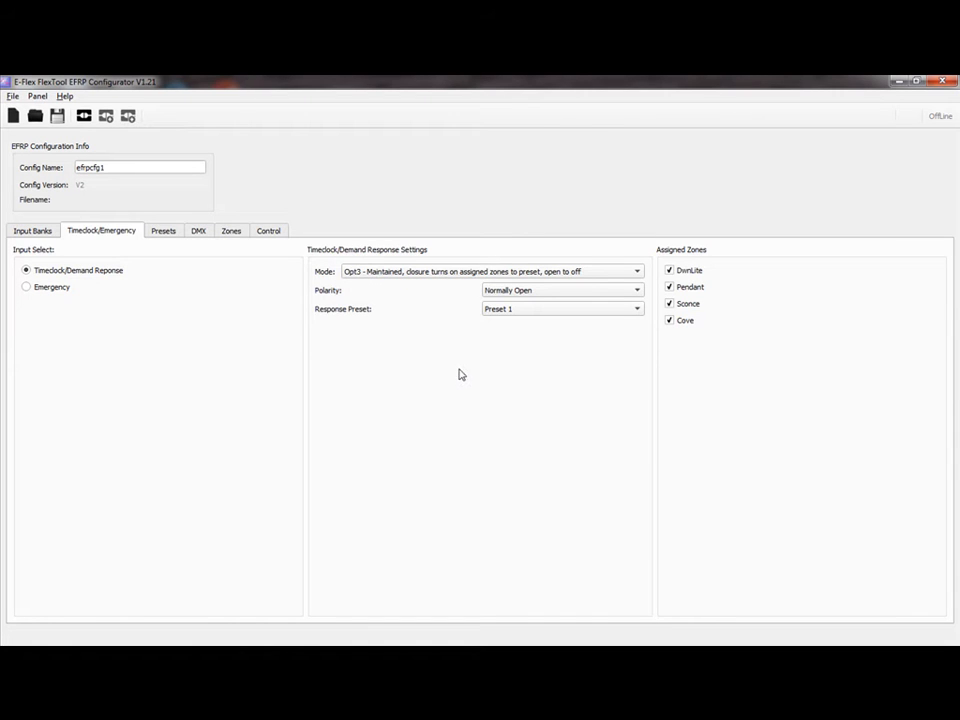
# Check polarity, response preset and Pendant zone, keeping Normally Open, Preset 1 and Pendant assigned
pyautogui.click(600, 296)
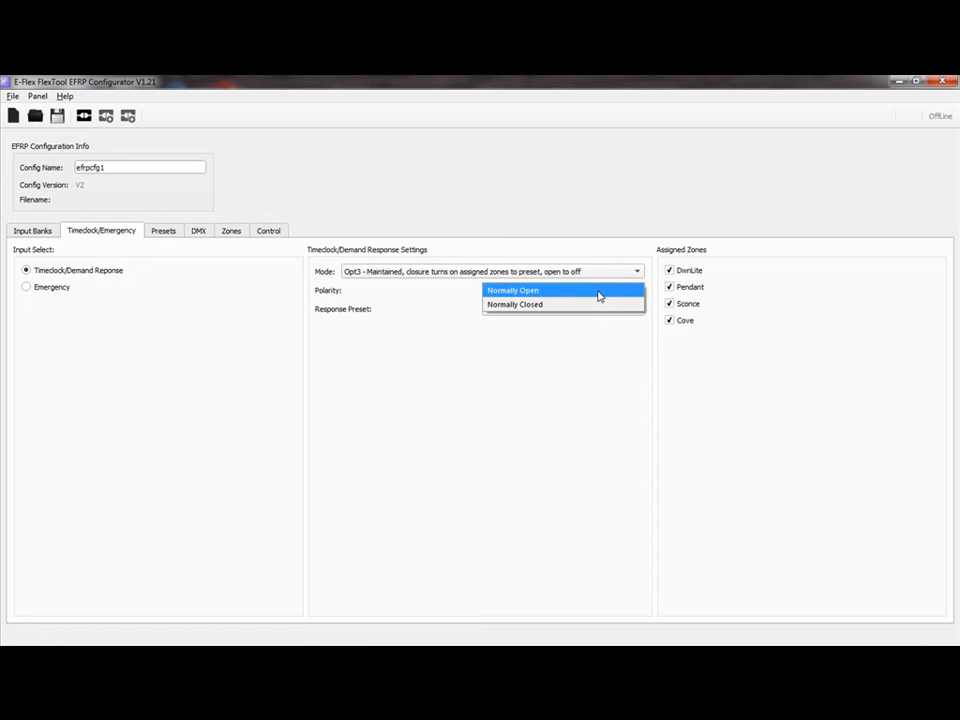
pyautogui.click(600, 296)
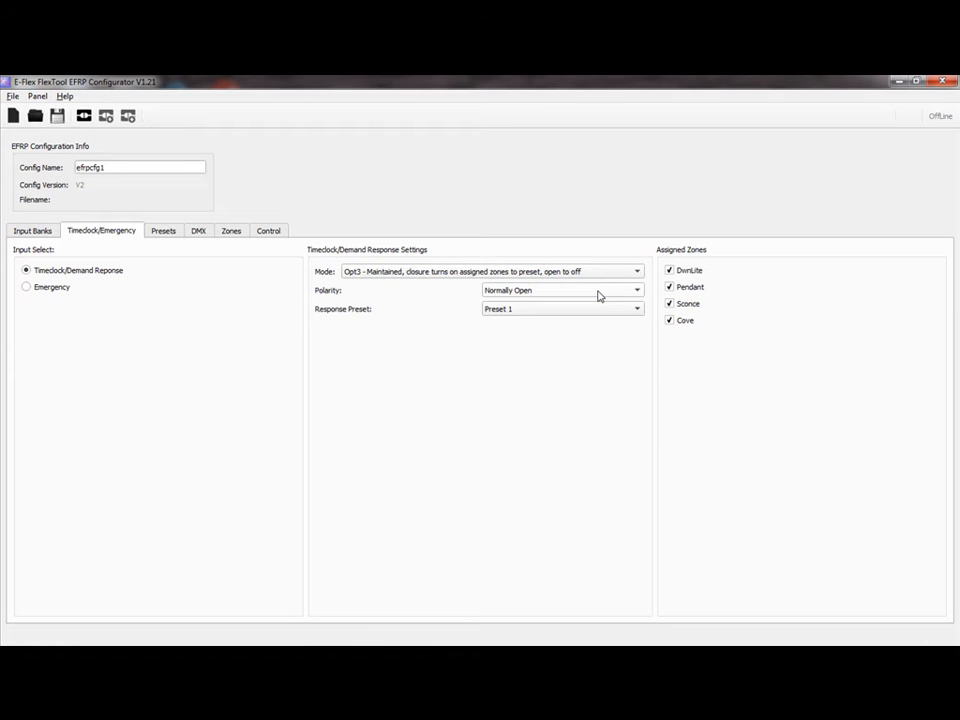
pyautogui.click(957, 430)
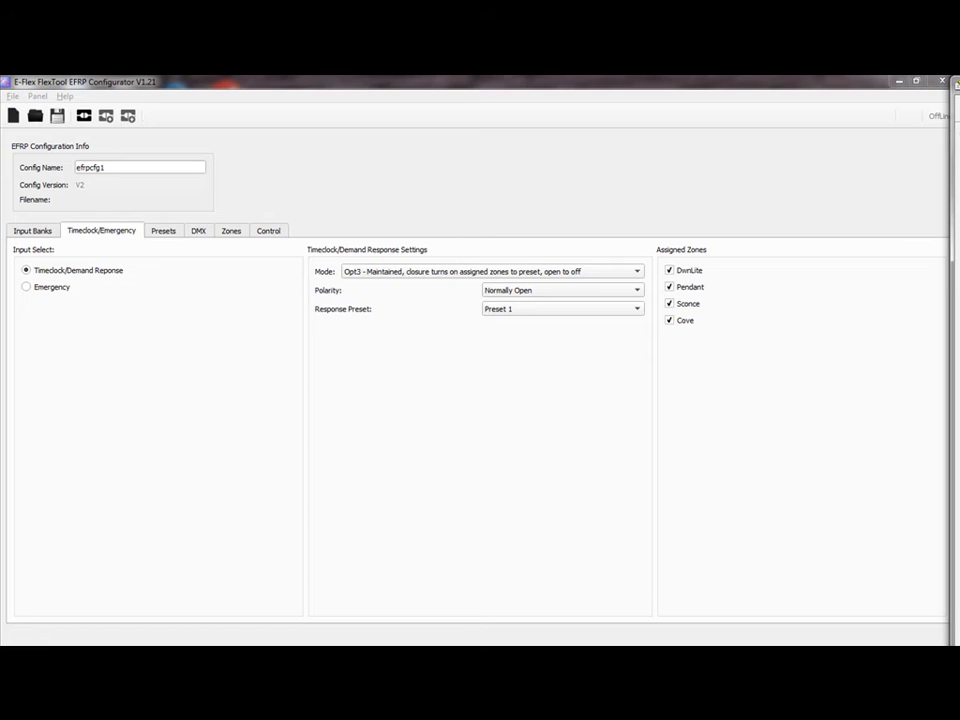
pyautogui.click(533, 315)
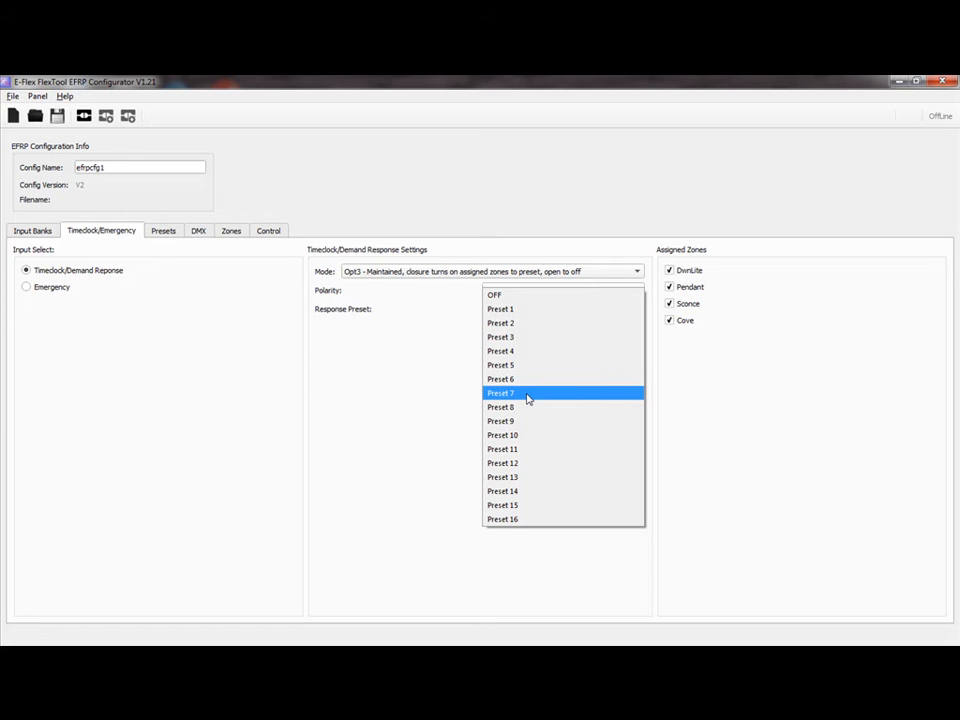
pyautogui.click(432, 412)
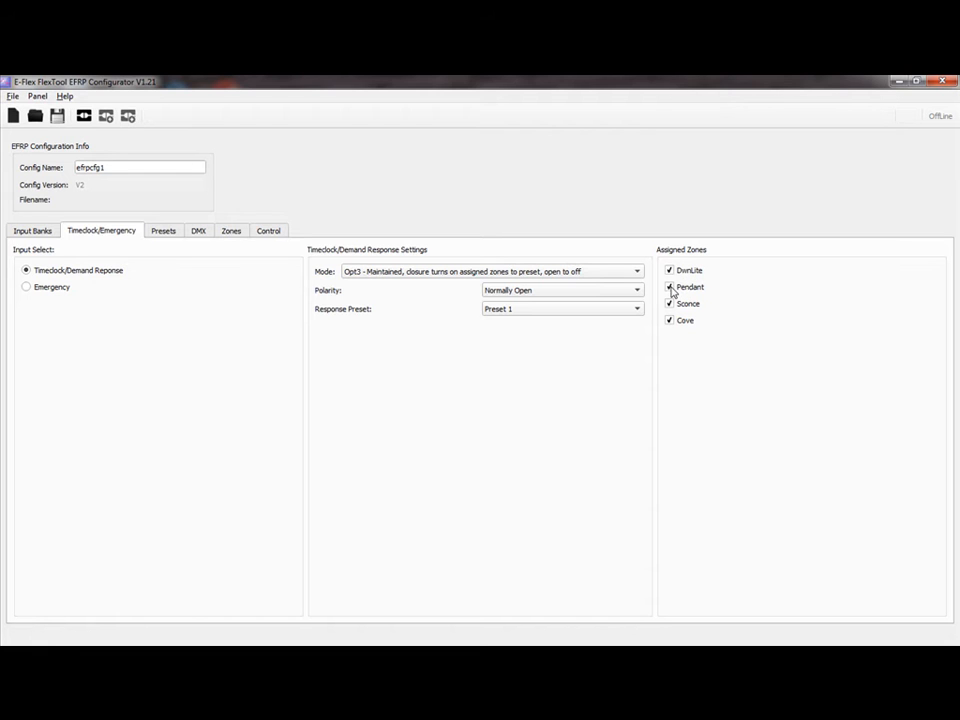
pyautogui.click(671, 289)
pyautogui.click(671, 289)
# Change the input mode to Opt5 - Maintained, closure turns on Demand Response
pyautogui.click(424, 271)
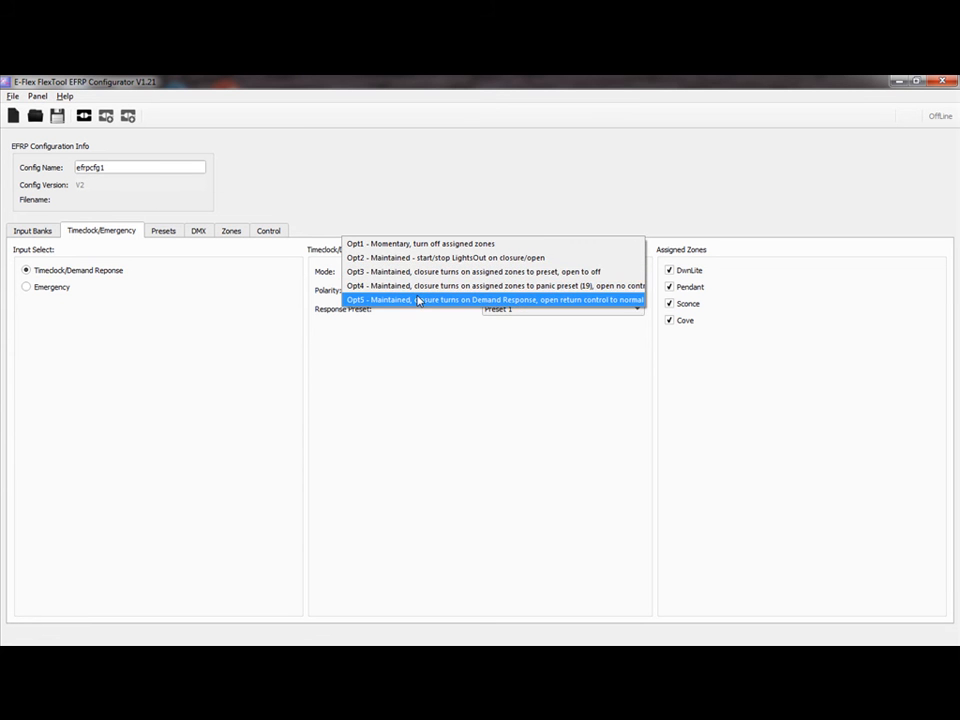
pyautogui.click(419, 301)
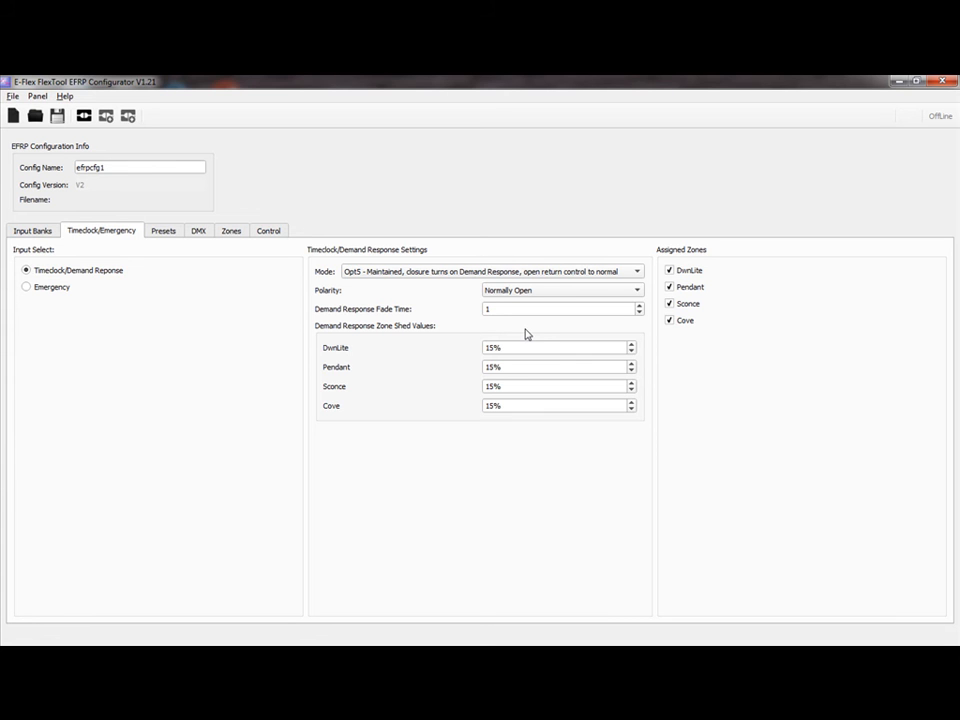
pyautogui.click(524, 326)
# Enter 15 as the Demand Response Fade Time, then move on to the DwnLite shed value
pyautogui.click(640, 313)
pyautogui.write('15')
pyautogui.press('Return')
pyautogui.click(516, 308)
pyautogui.press('Tab')
pyautogui.click(632, 353)
pyautogui.click(632, 352)
pyautogui.click(632, 352)
pyautogui.click(632, 352)
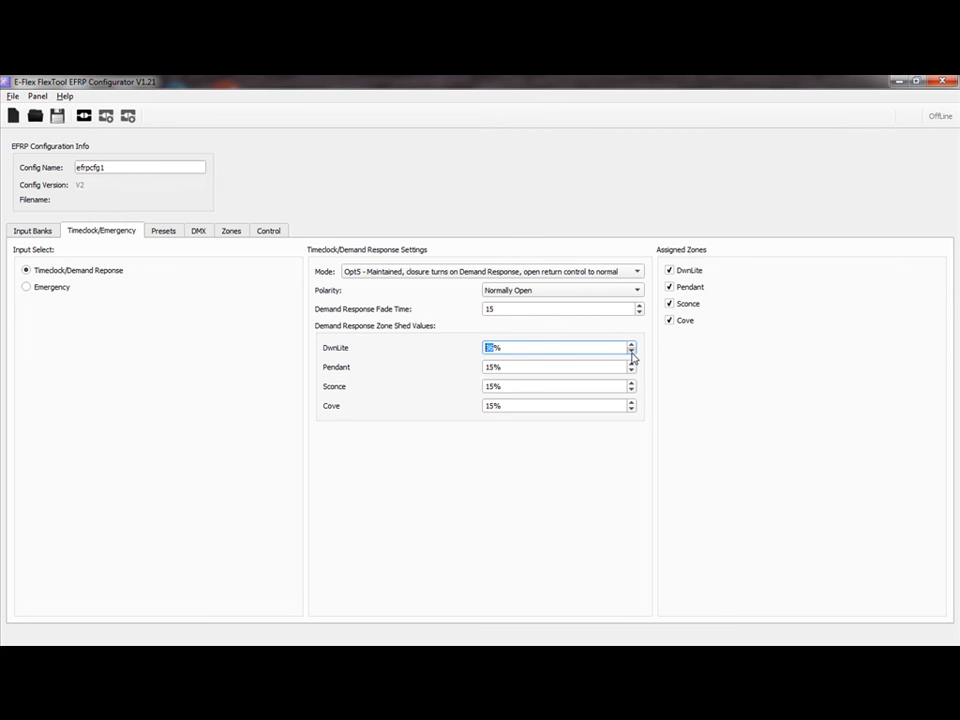
pyautogui.click(631, 344)
pyautogui.click(631, 345)
pyautogui.click(631, 345)
pyautogui.click(631, 345)
pyautogui.click(631, 345)
pyautogui.click(631, 345)
pyautogui.click(631, 345)
pyautogui.click(631, 345)
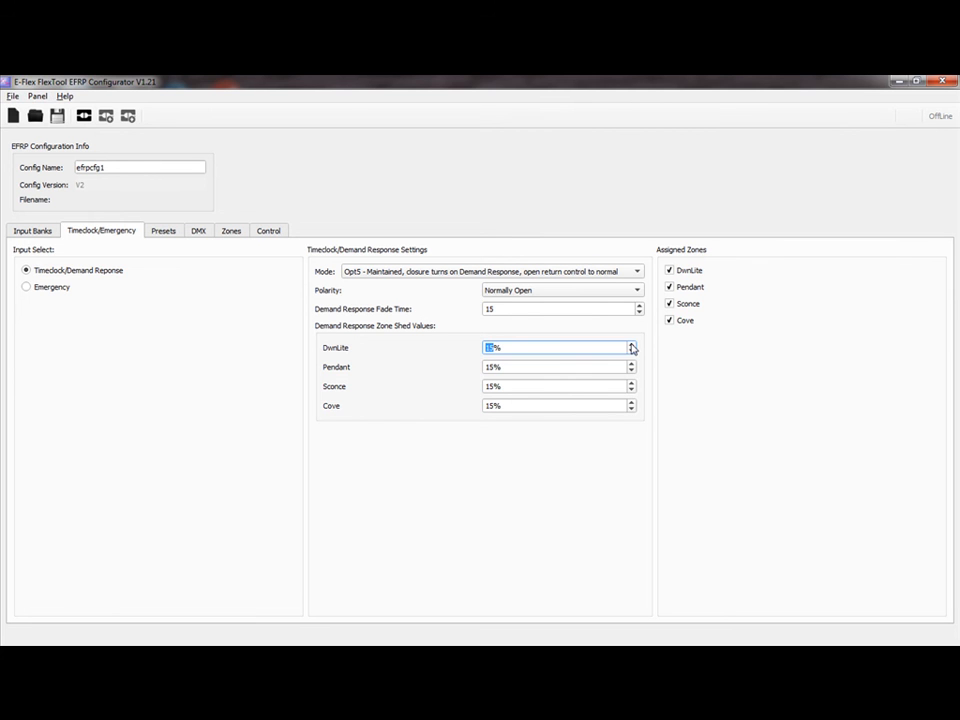